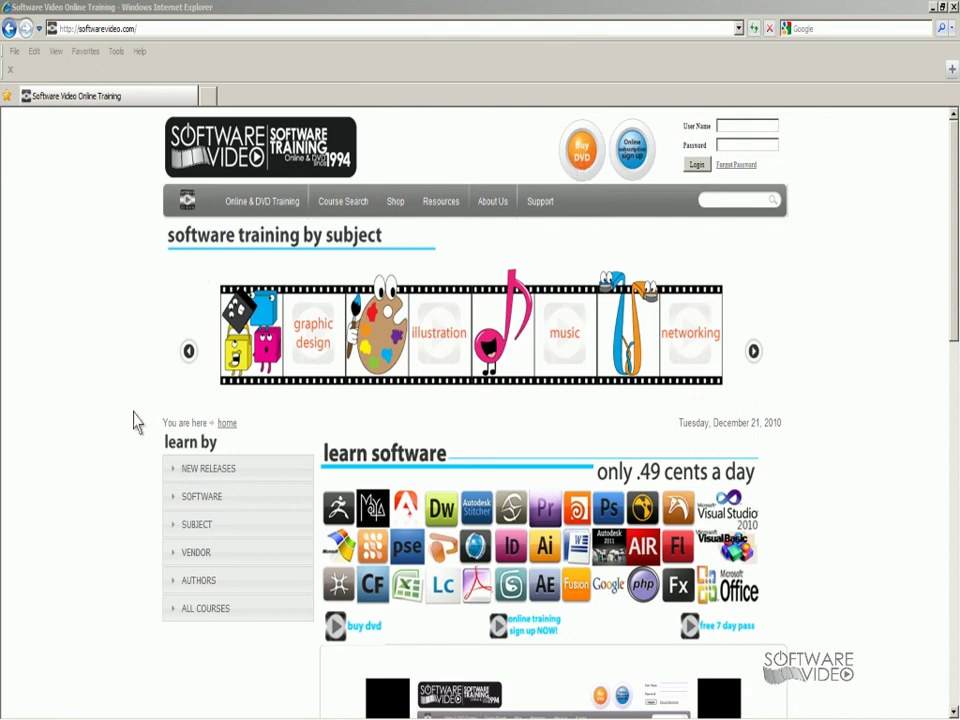
# Expand and collapse the NEW RELEASES, SOFTWARE and SUBJECT course lists on SoftwareVideo.com.
pyautogui.click(170, 478)
pyautogui.click(170, 480)
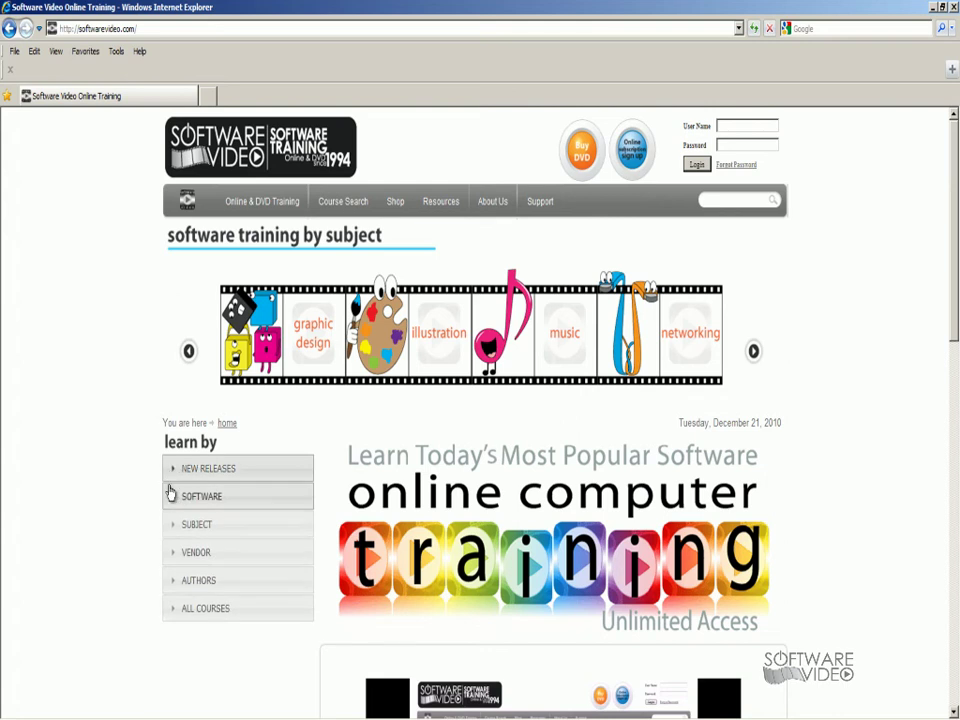
pyautogui.click(173, 500)
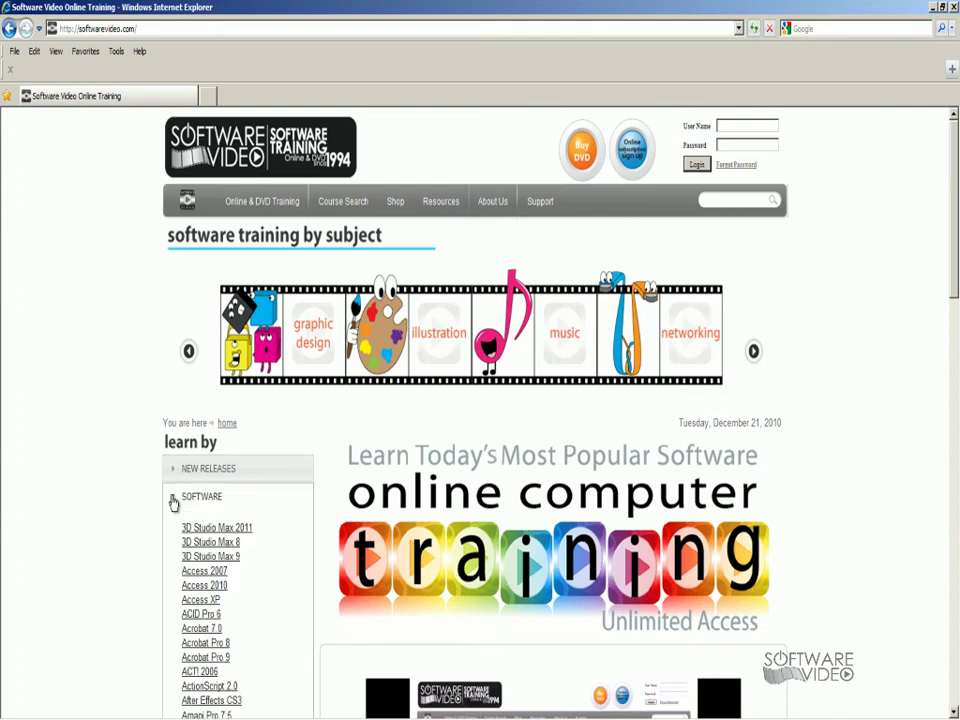
pyautogui.click(173, 500)
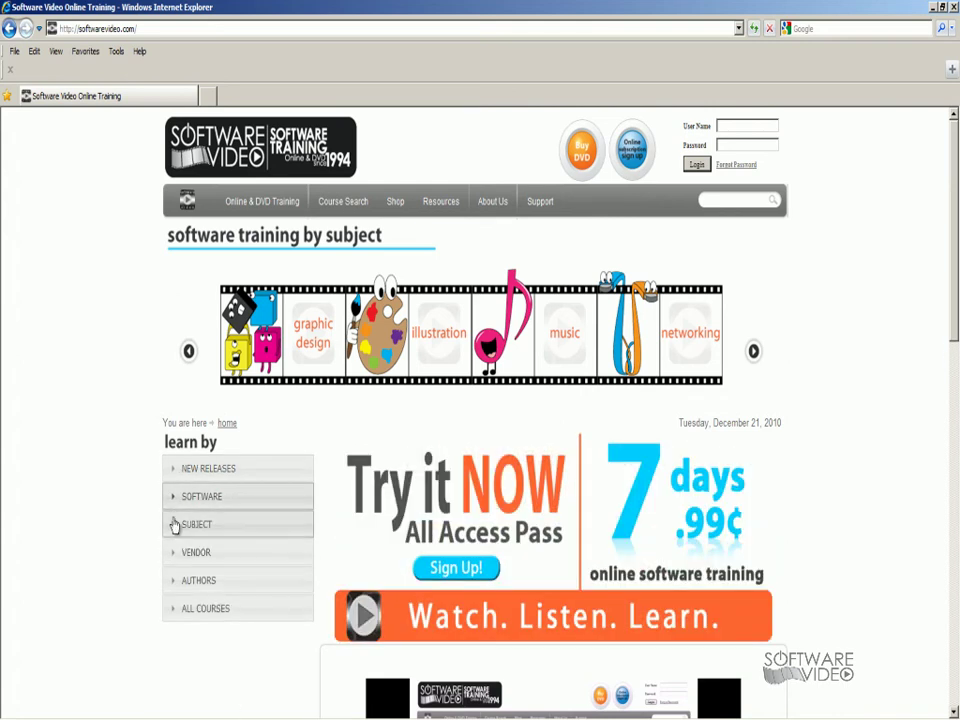
pyautogui.click(173, 530)
pyautogui.click(173, 535)
# Peek at the VENDOR list, then advance the subject carousel twice to programming and web design.
pyautogui.click(173, 558)
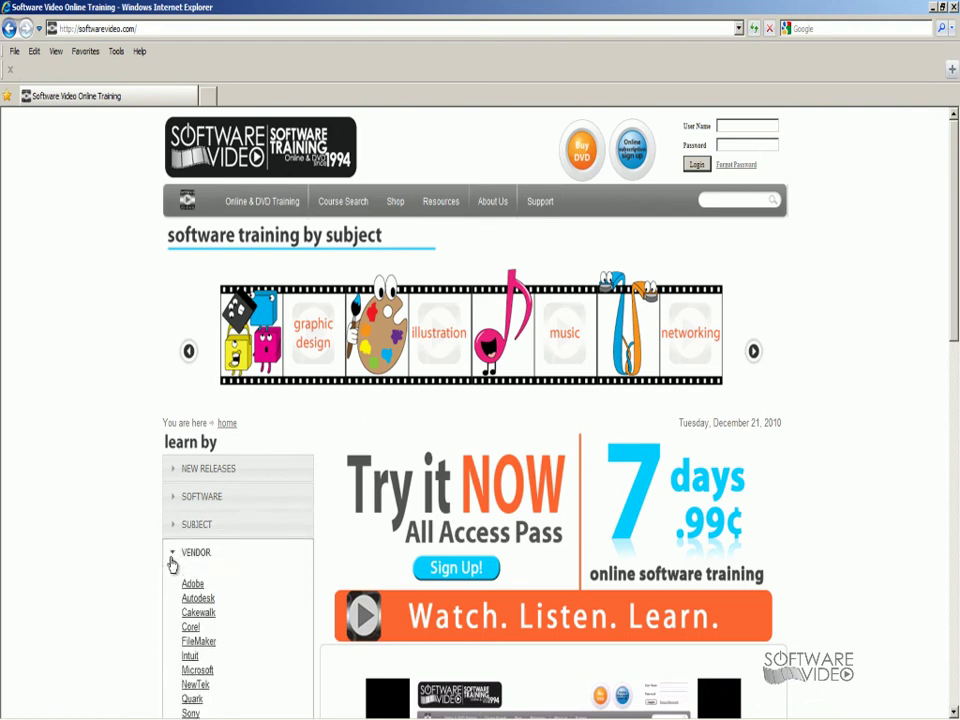
pyautogui.click(172, 562)
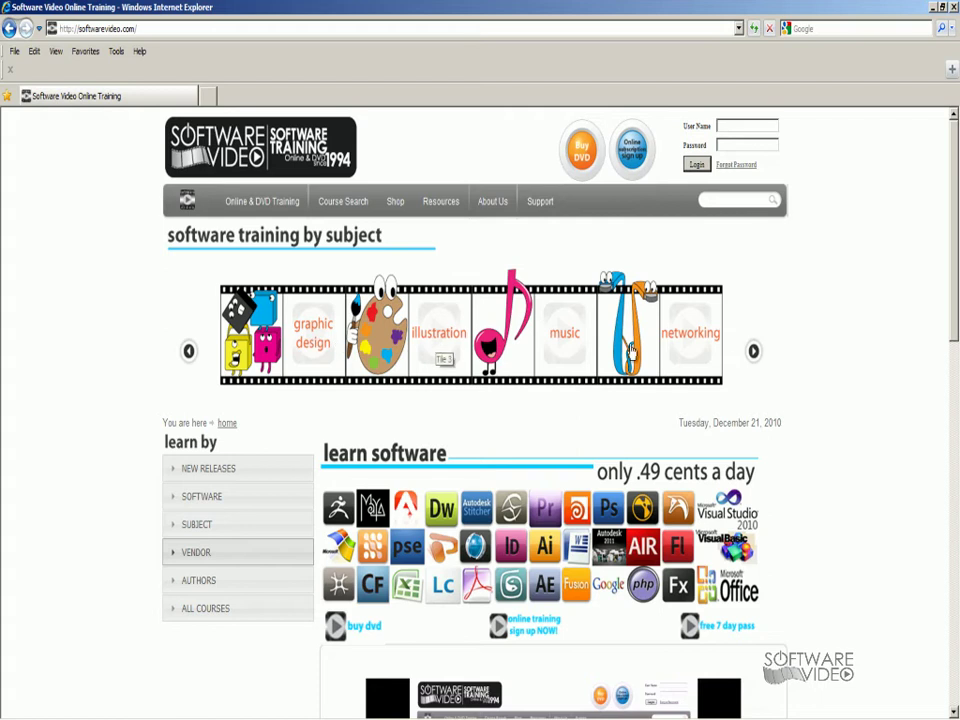
pyautogui.click(753, 353)
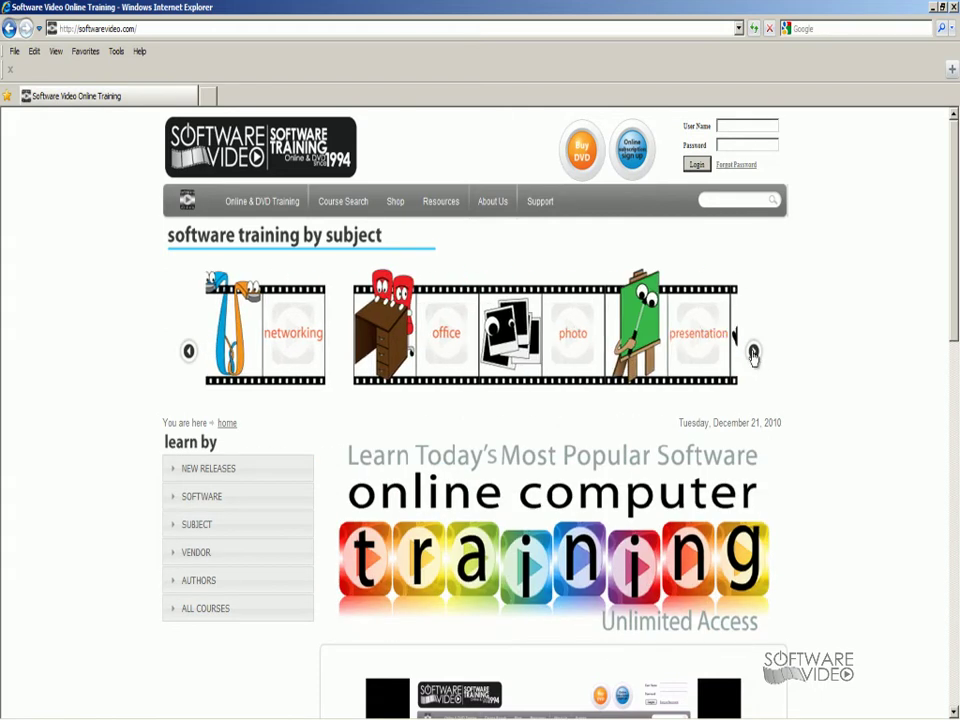
pyautogui.click(753, 353)
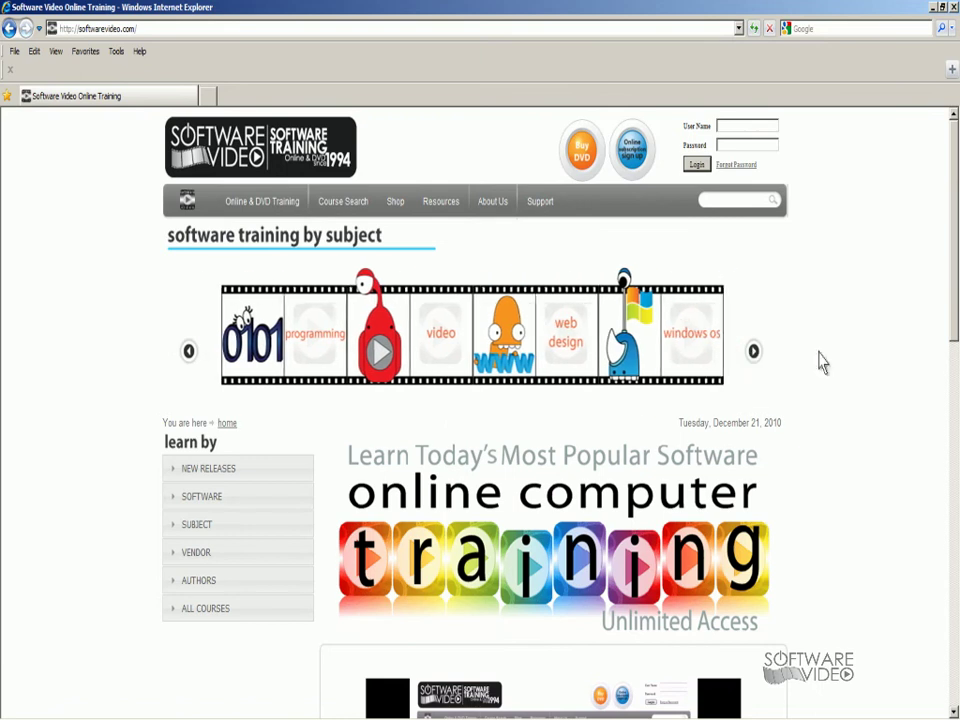
pyautogui.moveTo(955, 318); pyautogui.dragTo(955, 654)
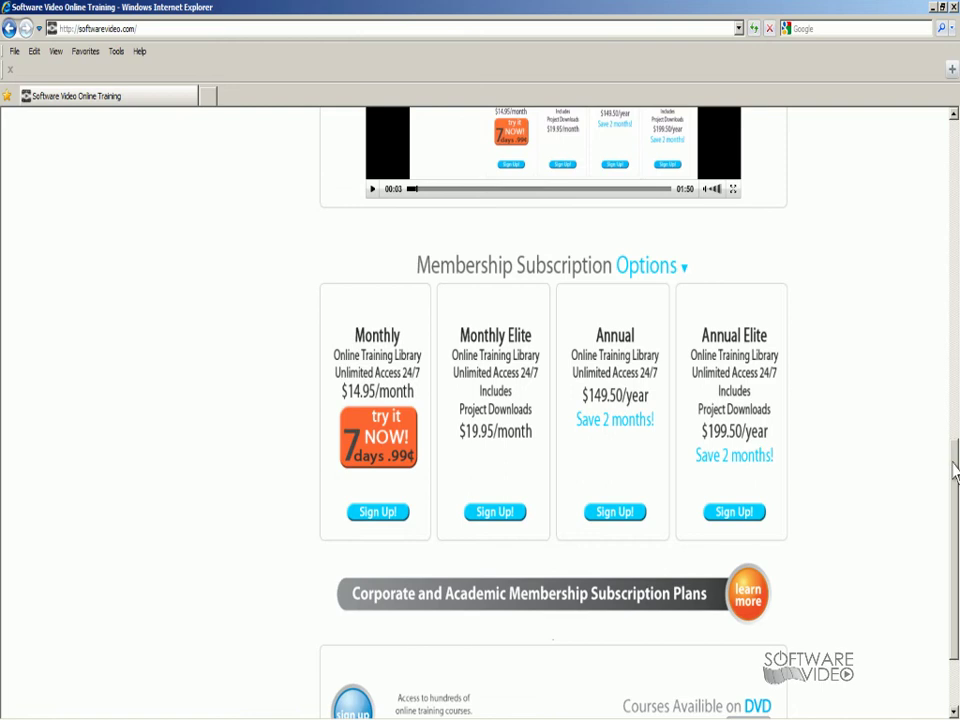
pyautogui.moveTo(955, 467); pyautogui.dragTo(948, 528)
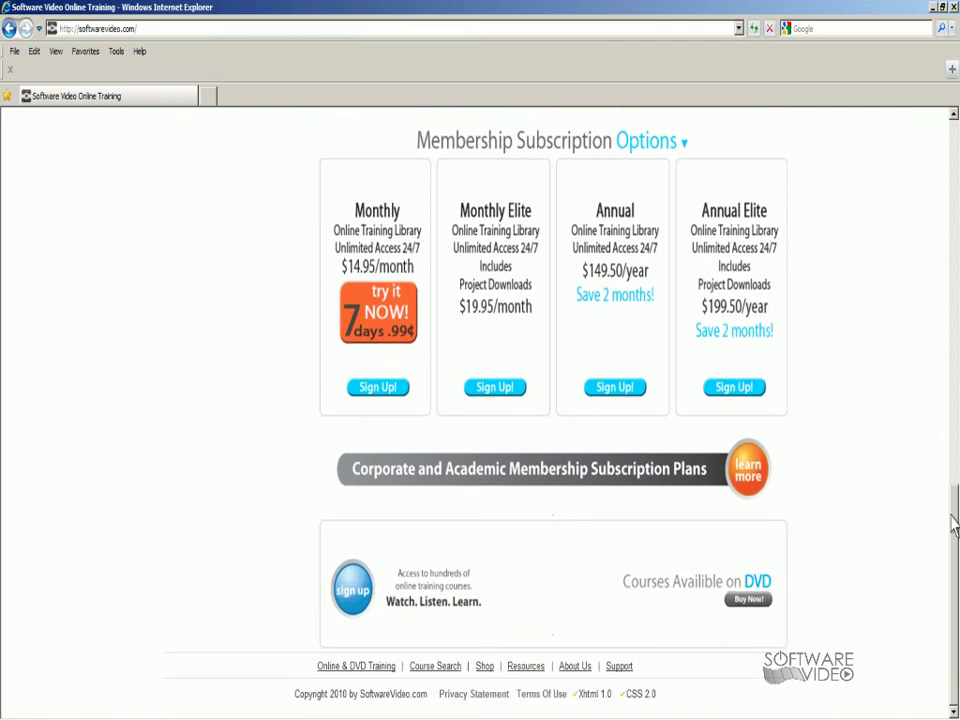
pyautogui.moveTo(955, 519); pyautogui.dragTo(954, 231)
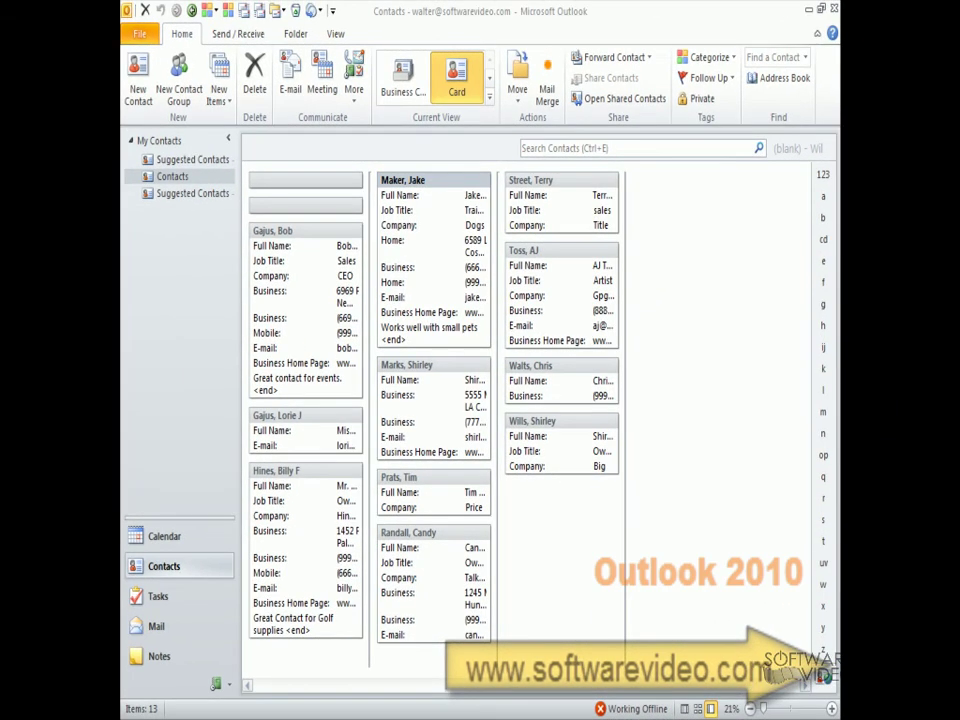
# Choose Manage Views from the Current View gallery to list the Contacts views.
pyautogui.click(489, 97)
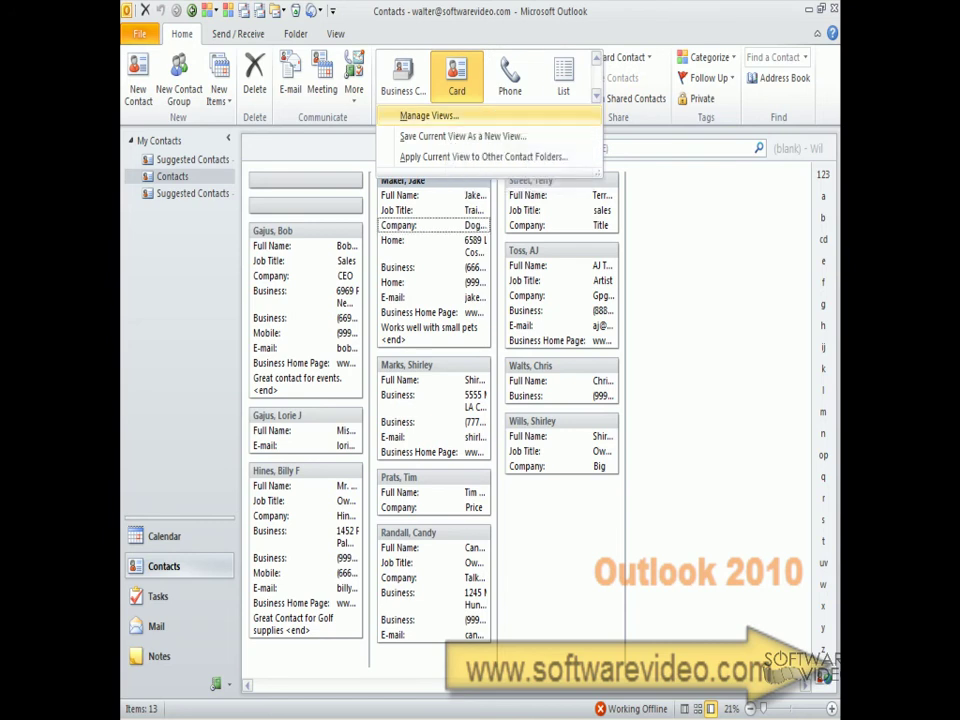
pyautogui.click(425, 116)
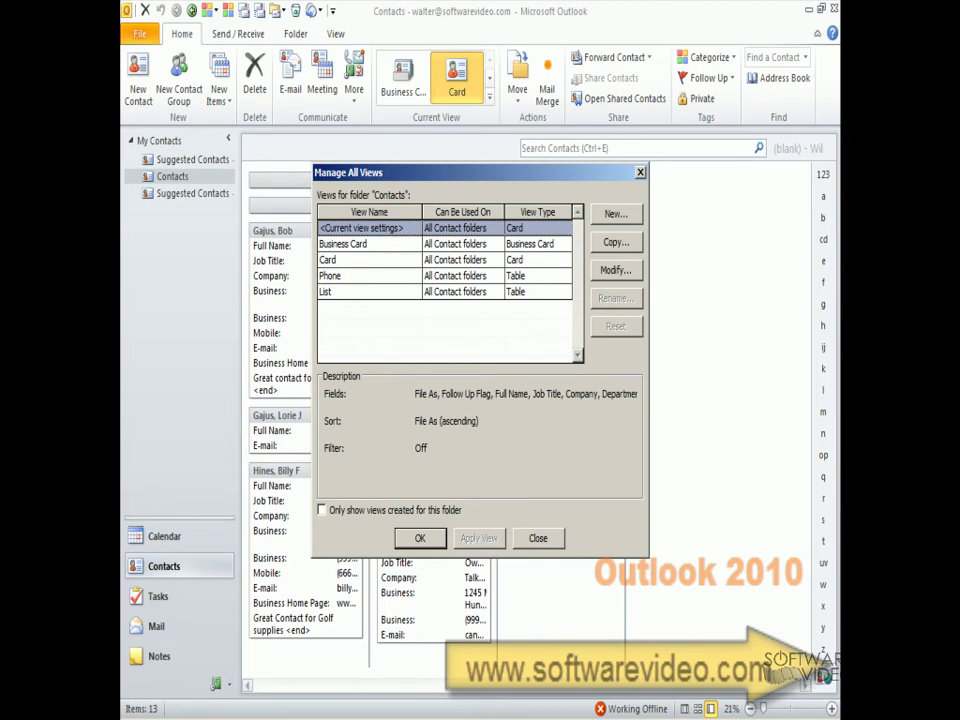
# Create a new table view named 'Work' and confirm it.
pyautogui.hotkey('alt', 'n')
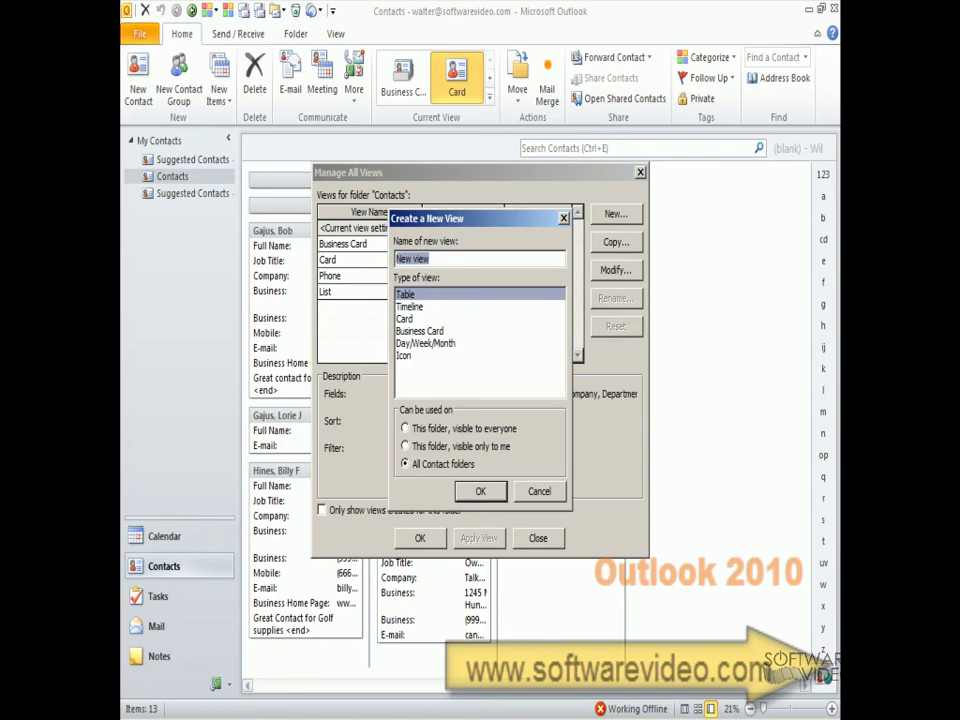
pyautogui.write('Work')
pyautogui.press('Return')
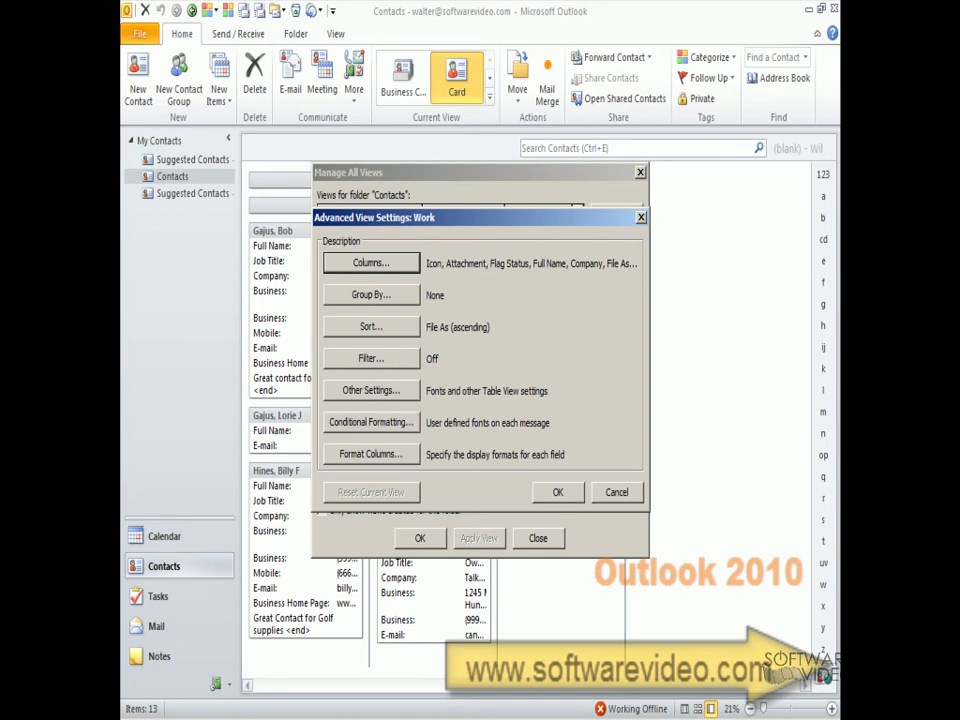
# Remove the Icon, Flag Status and File As columns from the Work view.
pyautogui.press('Return')
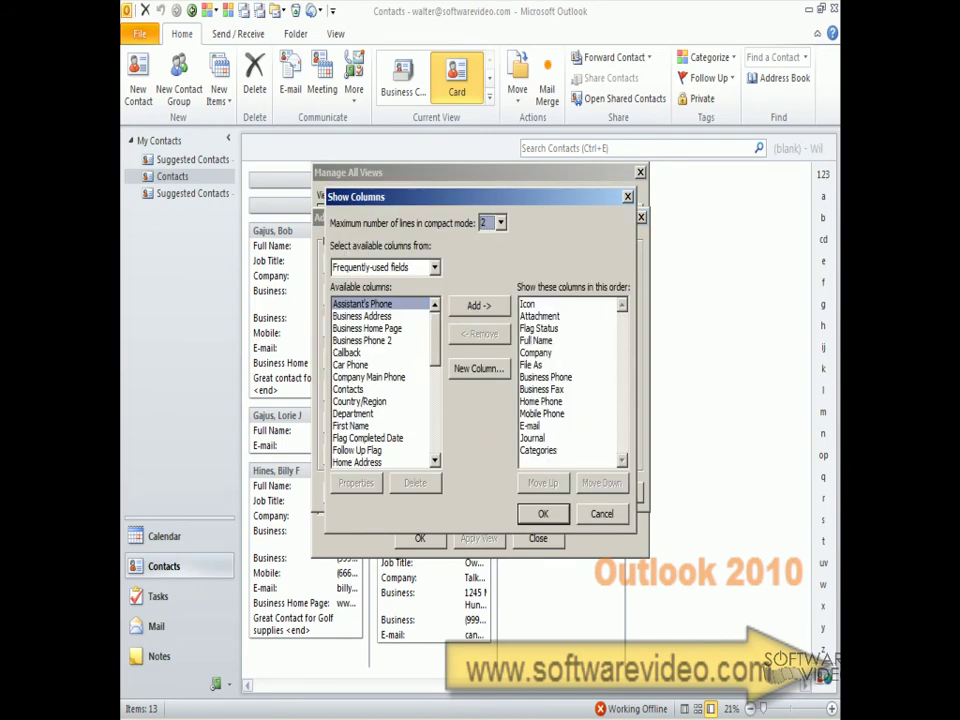
pyautogui.press('Tab')
pyautogui.press('Tab')
pyautogui.press('Tab')
pyautogui.hotkey('alt', 'r')
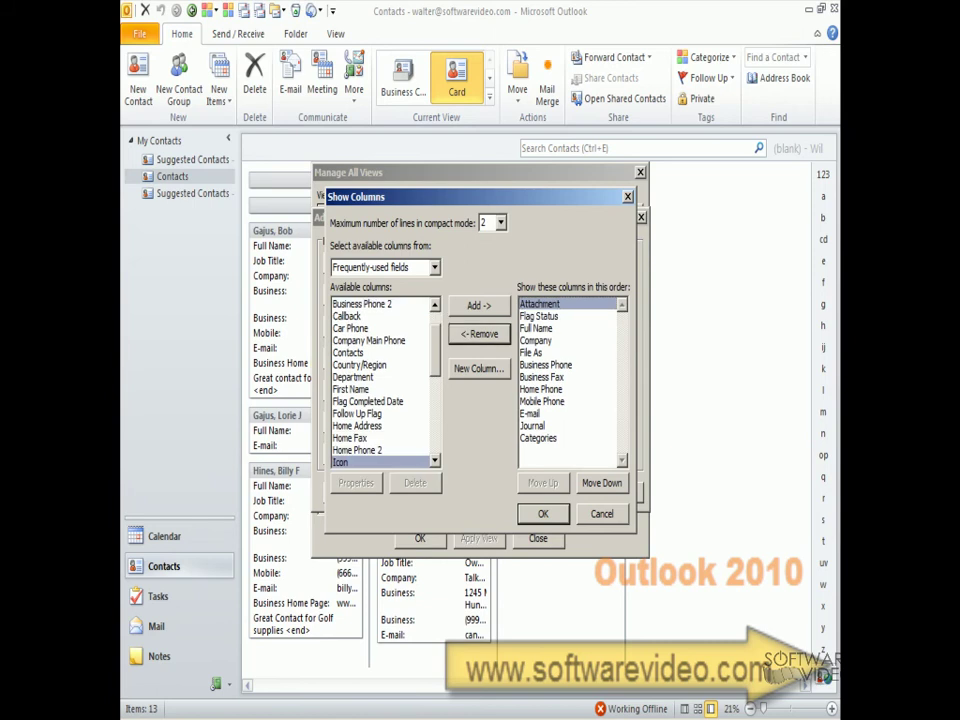
pyautogui.press('Down')
pyautogui.hotkey('alt', 'r')
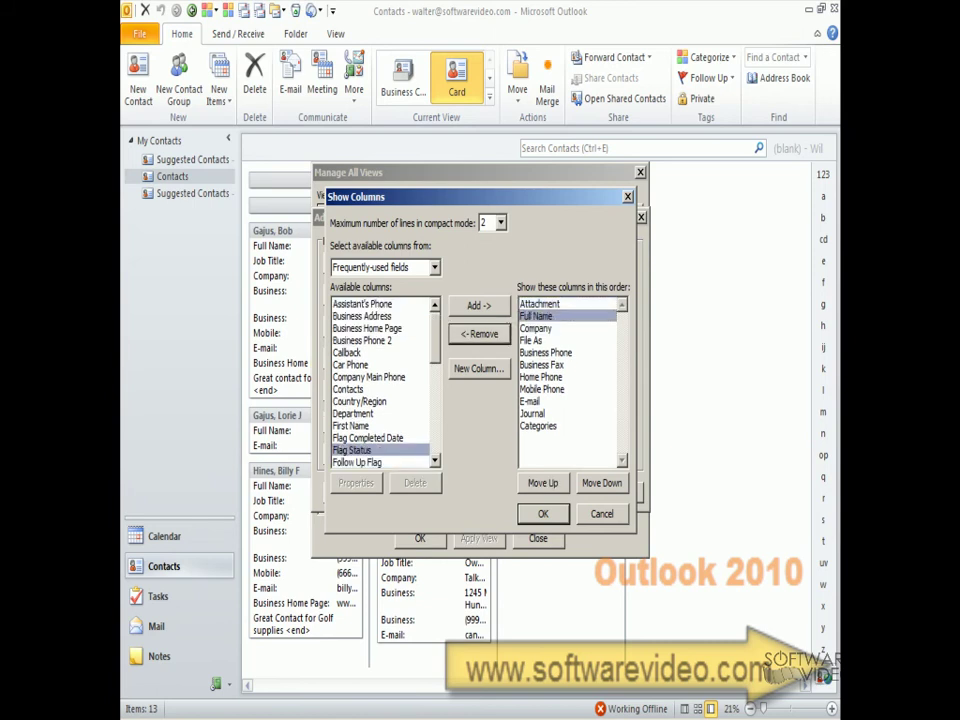
pyautogui.press('Down')
pyautogui.press('Down')
pyautogui.hotkey('alt', 'r')
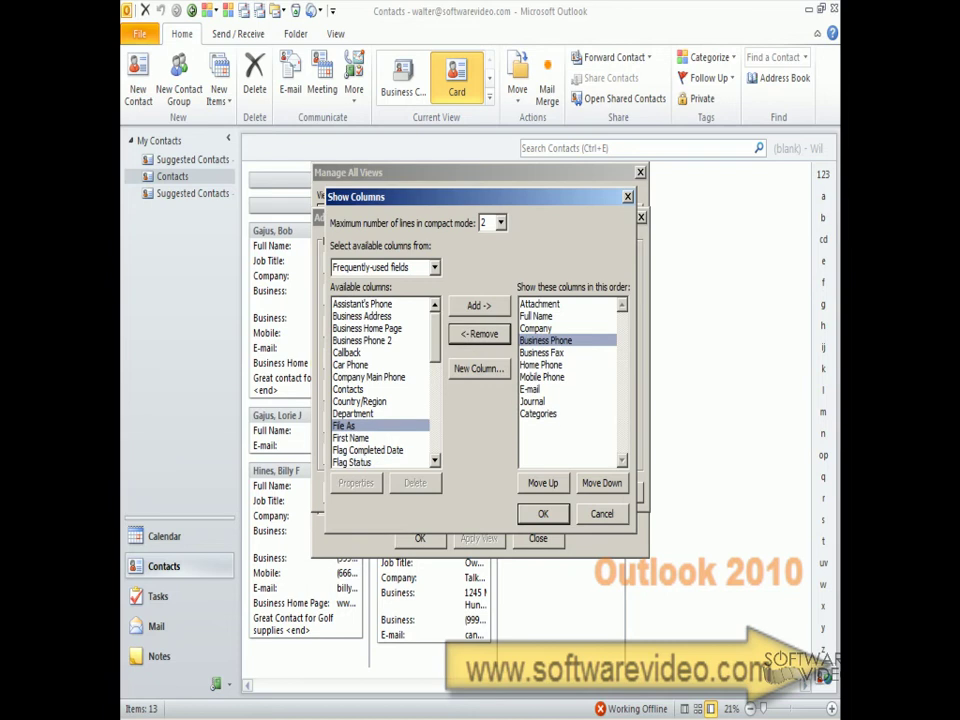
# Also remove the Business Fax, Home Phone, Journal and Categories columns.
pyautogui.press('Down')
pyautogui.hotkey('alt', 'r')
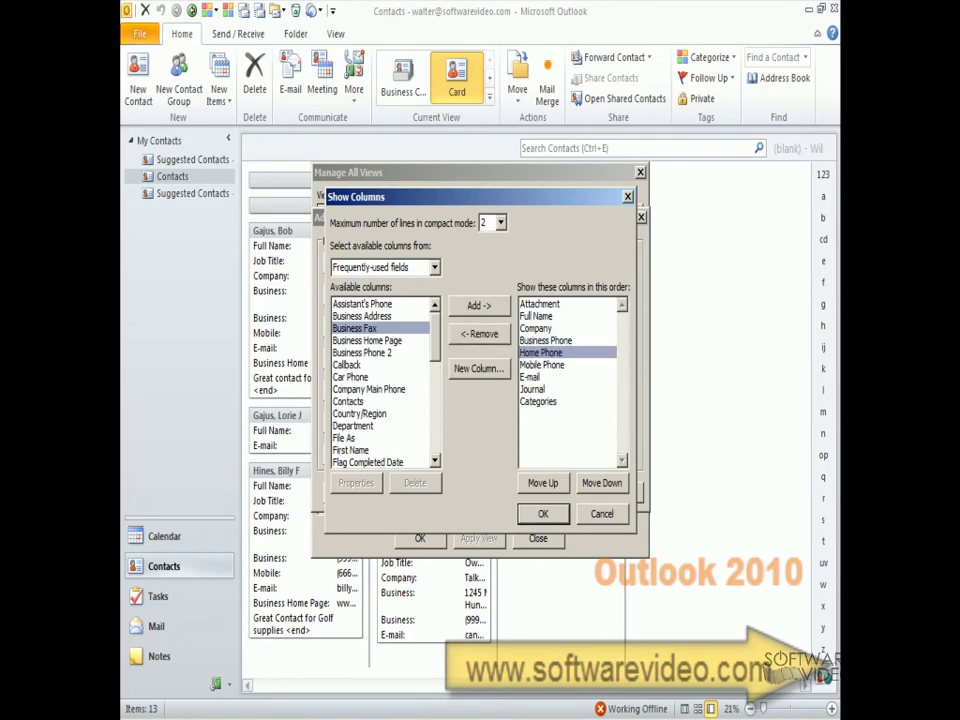
pyautogui.hotkey('alt', 'r')
pyautogui.press('Down')
pyautogui.press('Down')
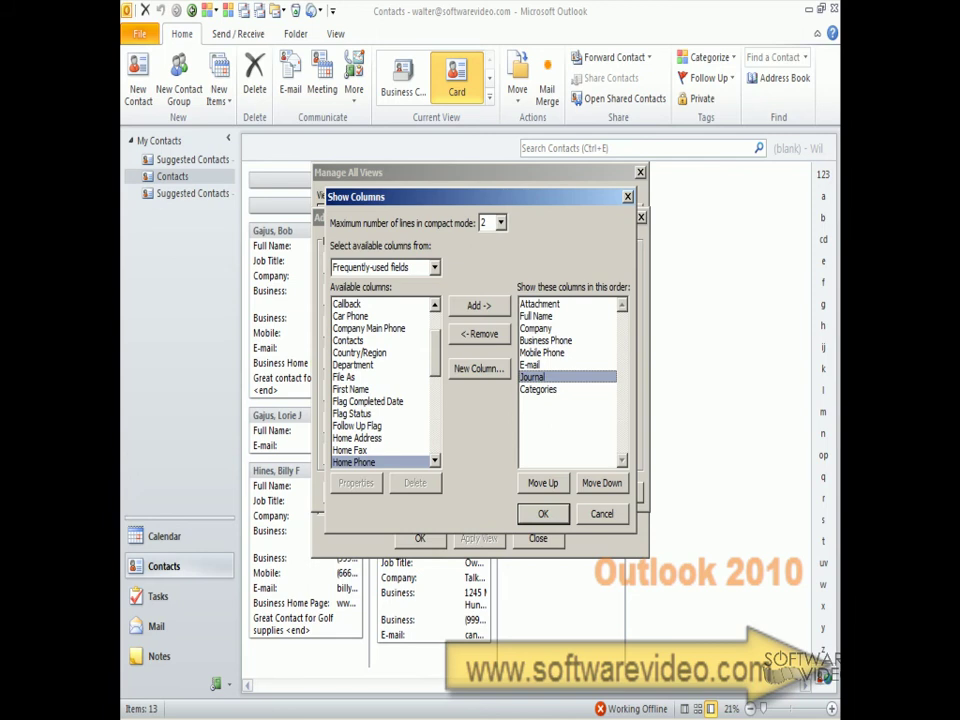
pyautogui.hotkey('alt', 'r')
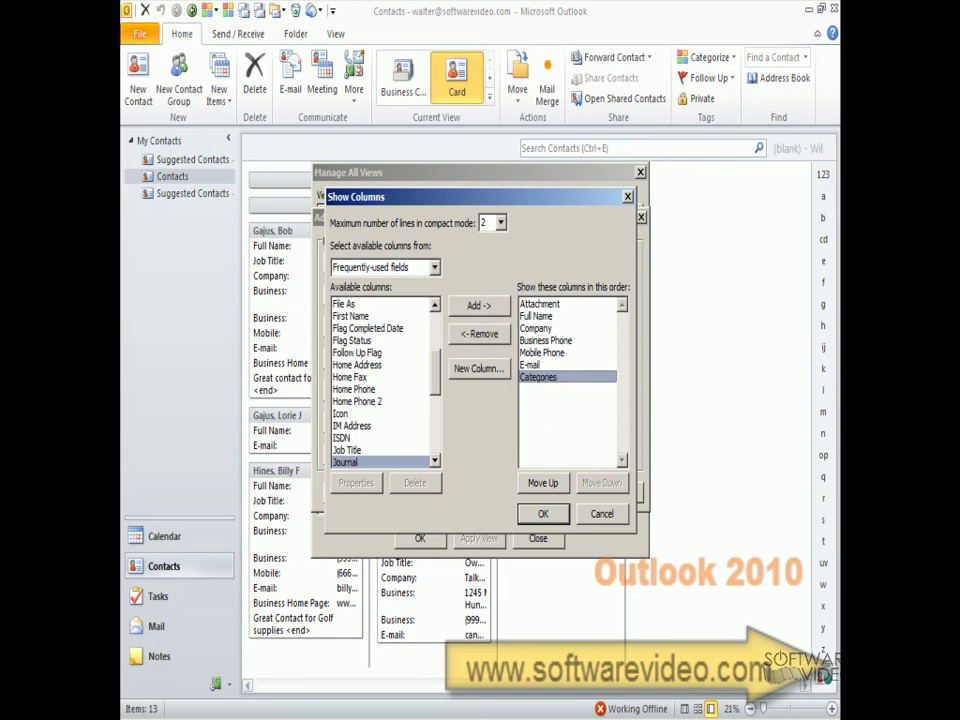
pyautogui.hotkey('alt', 'r')
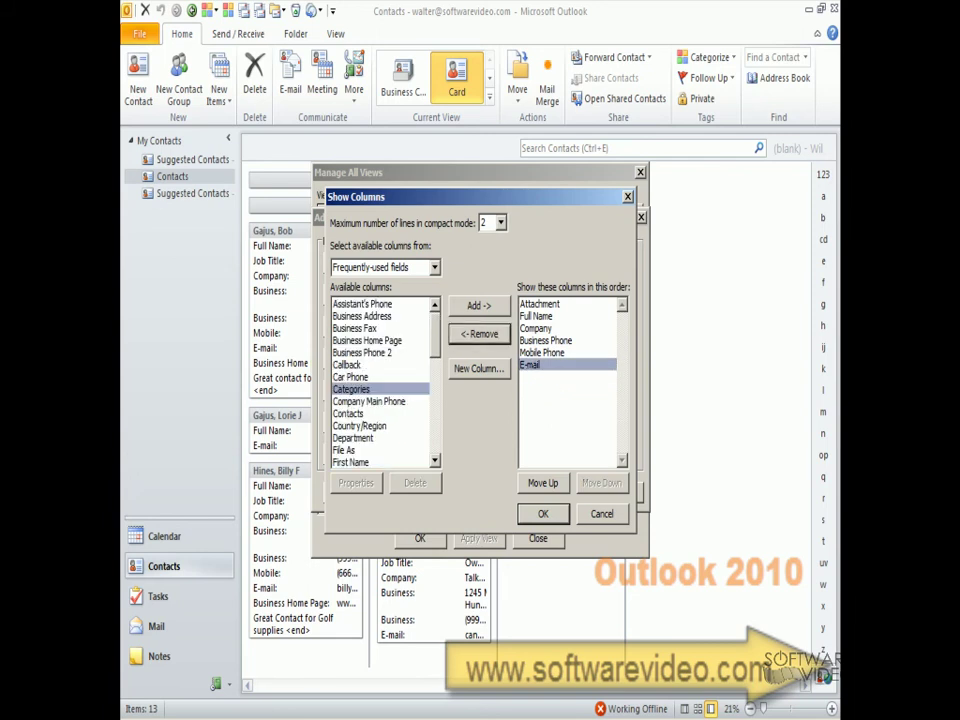
# Add Country/Region and Office Location to the Work view's displayed columns.
pyautogui.press('Down')
pyautogui.press('Down')
pyautogui.press('Down')
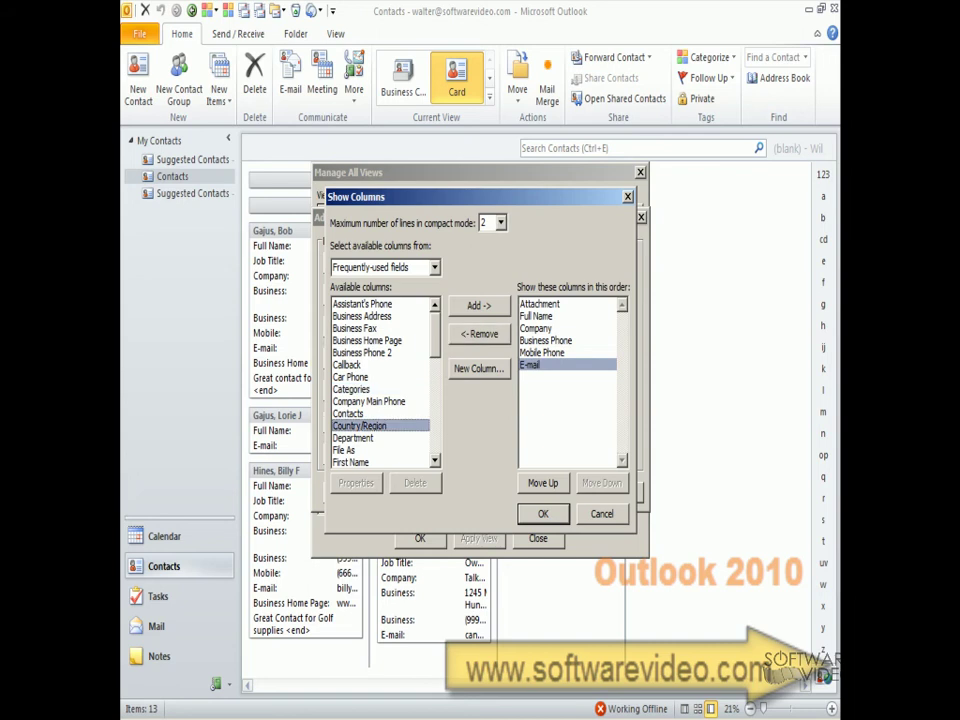
pyautogui.hotkey('alt', 'a')
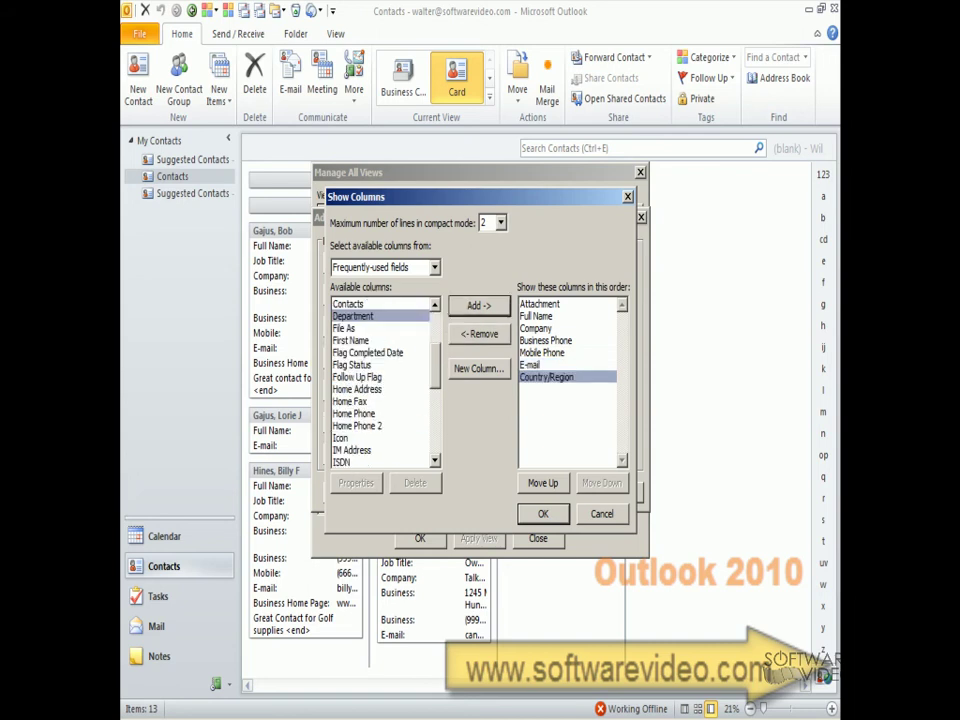
pyautogui.scroll(-3, 383, 382)
pyautogui.scroll(-1, 383, 382)
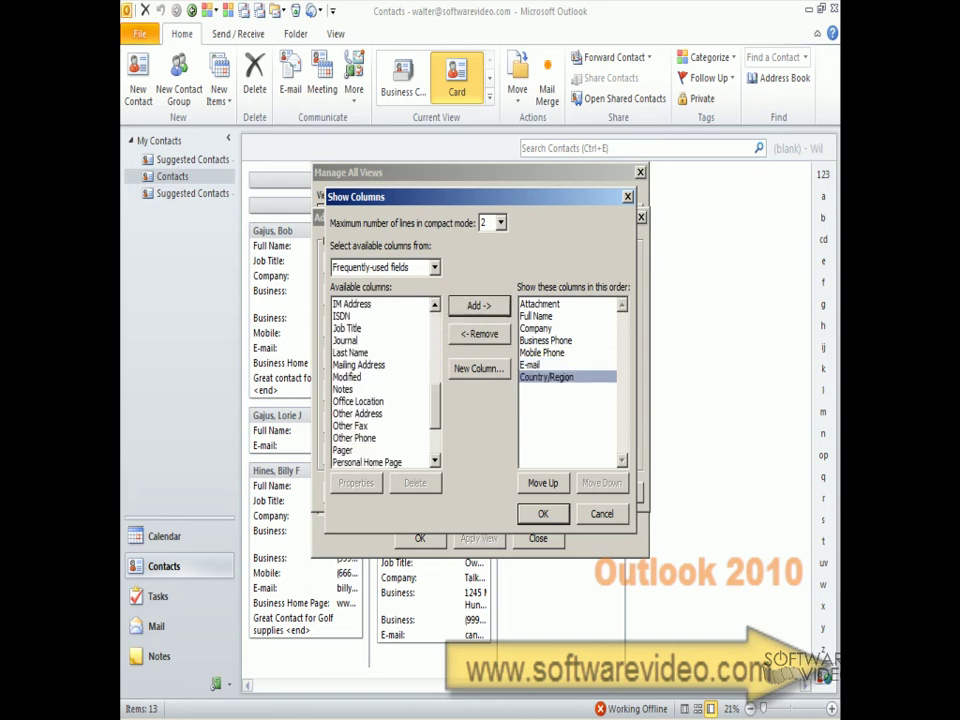
pyautogui.press('o')
pyautogui.hotkey('alt', 'a')
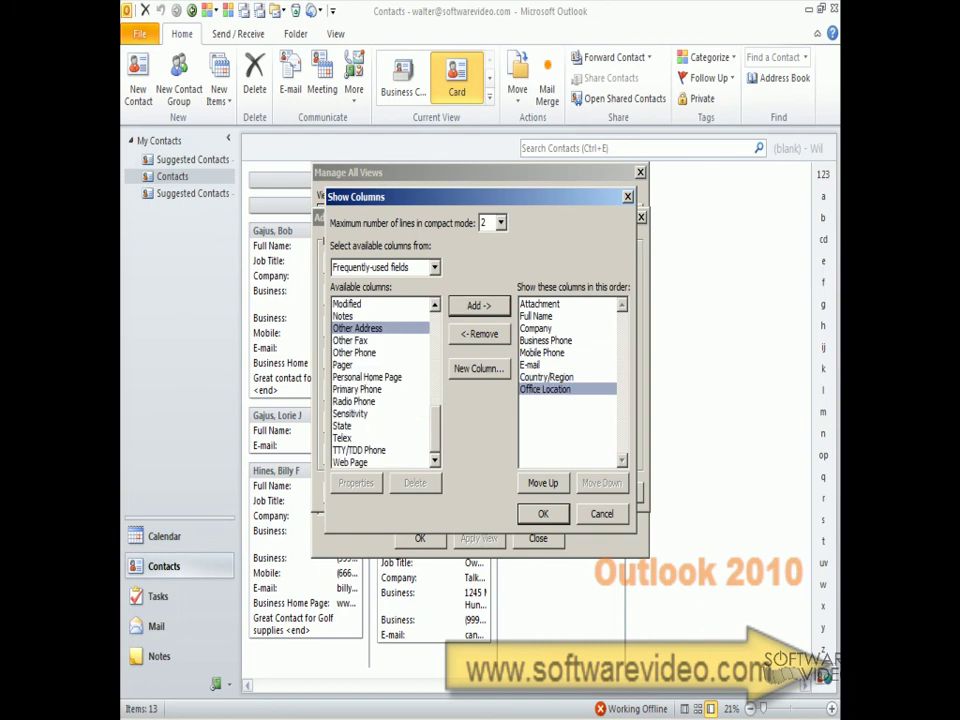
# Move Attachment below Full Name and Company and confirm the column list.
pyautogui.press('f')
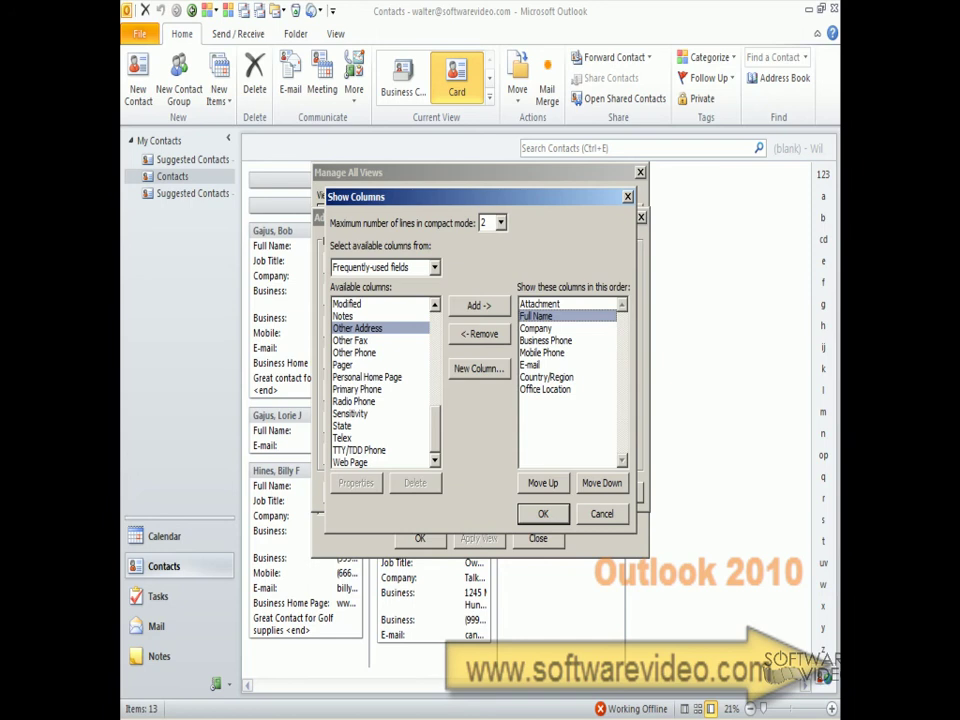
pyautogui.press('Up')
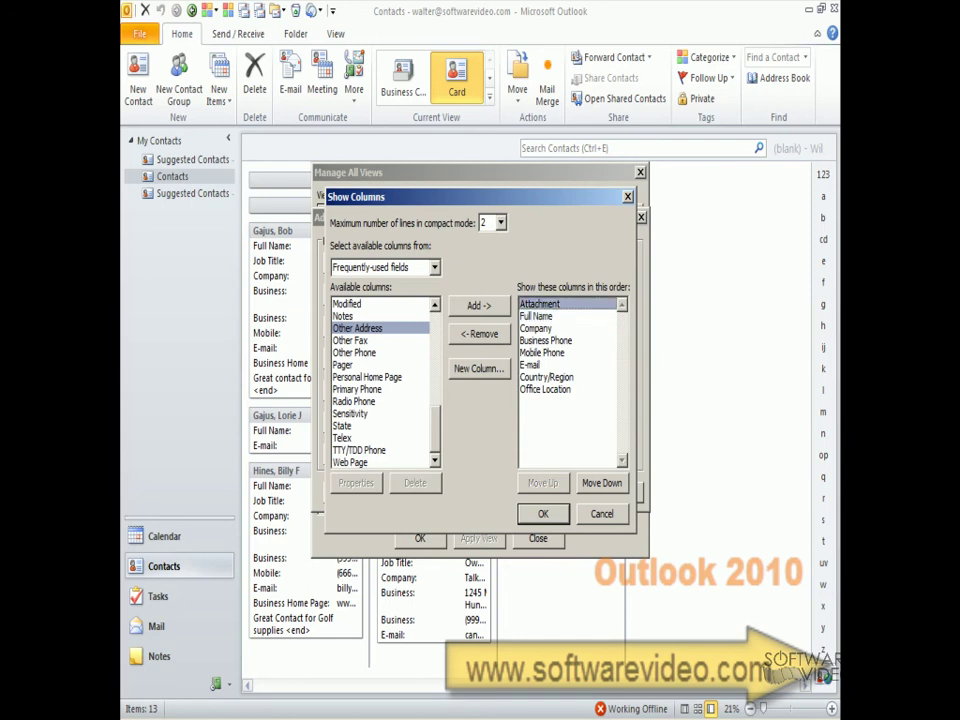
pyautogui.hotkey('alt', 'd')
pyautogui.hotkey('alt', 'd')
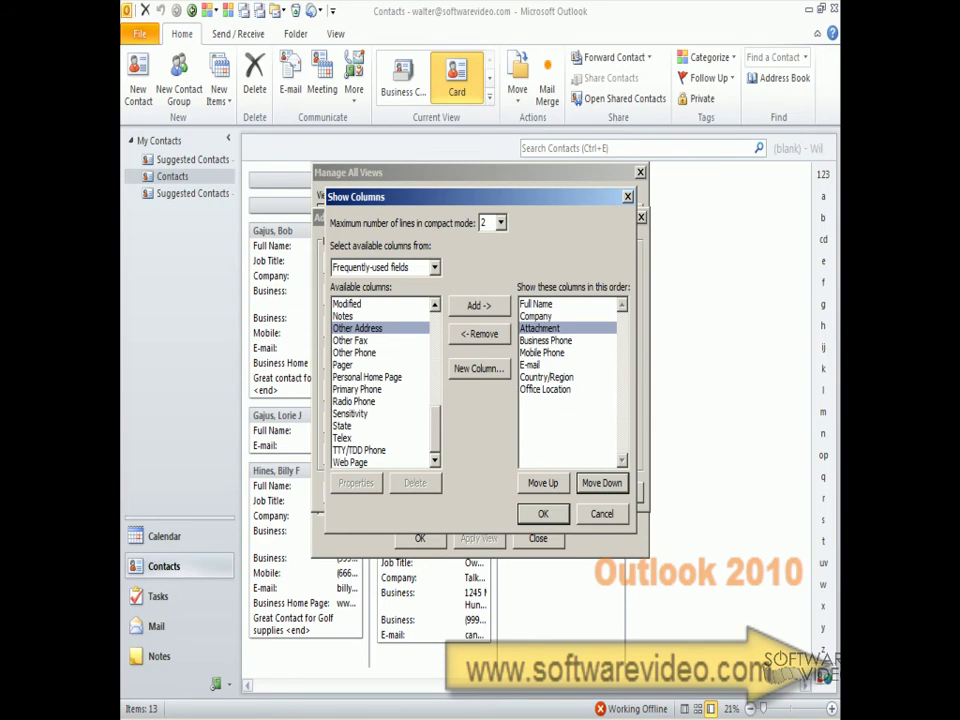
pyautogui.press('Return')
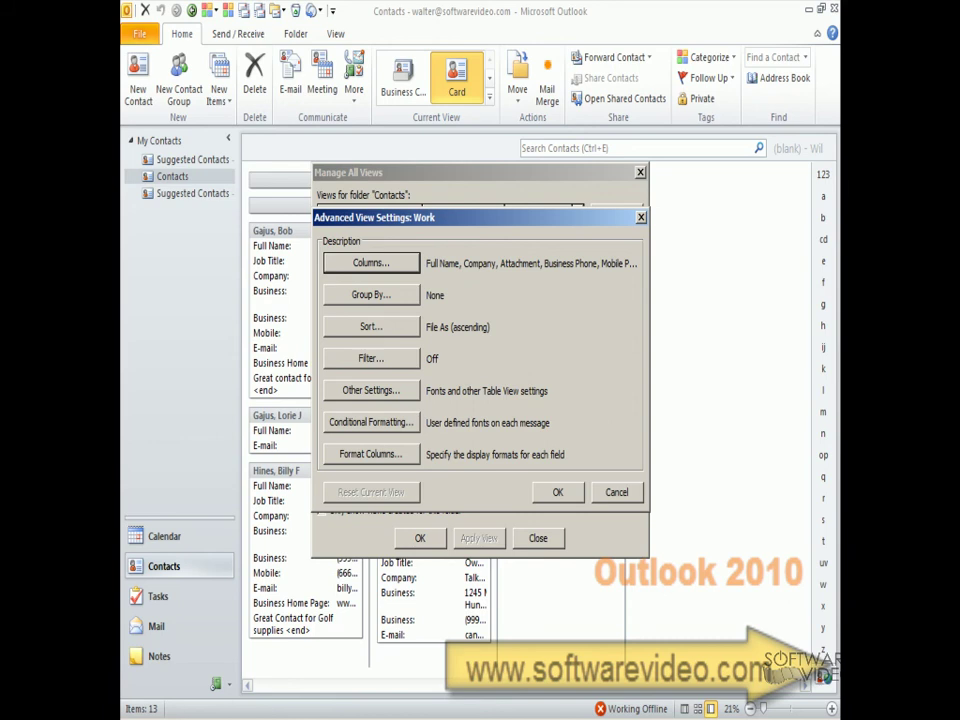
# Close the view dialogs and switch the contacts to the Work table view.
pyautogui.press('Return')
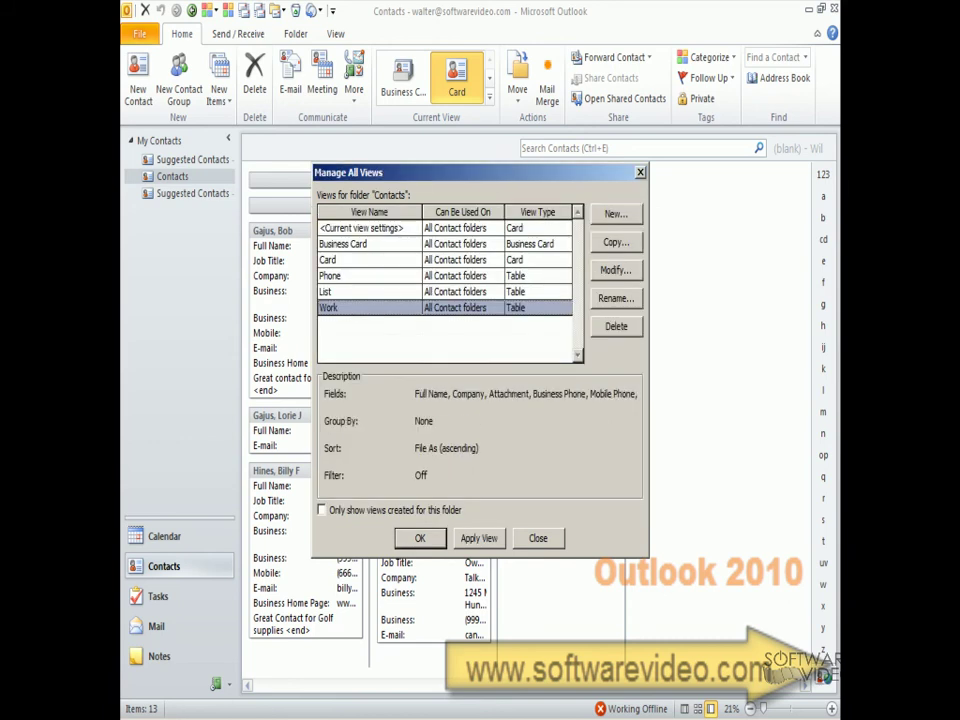
pyautogui.press('Return')
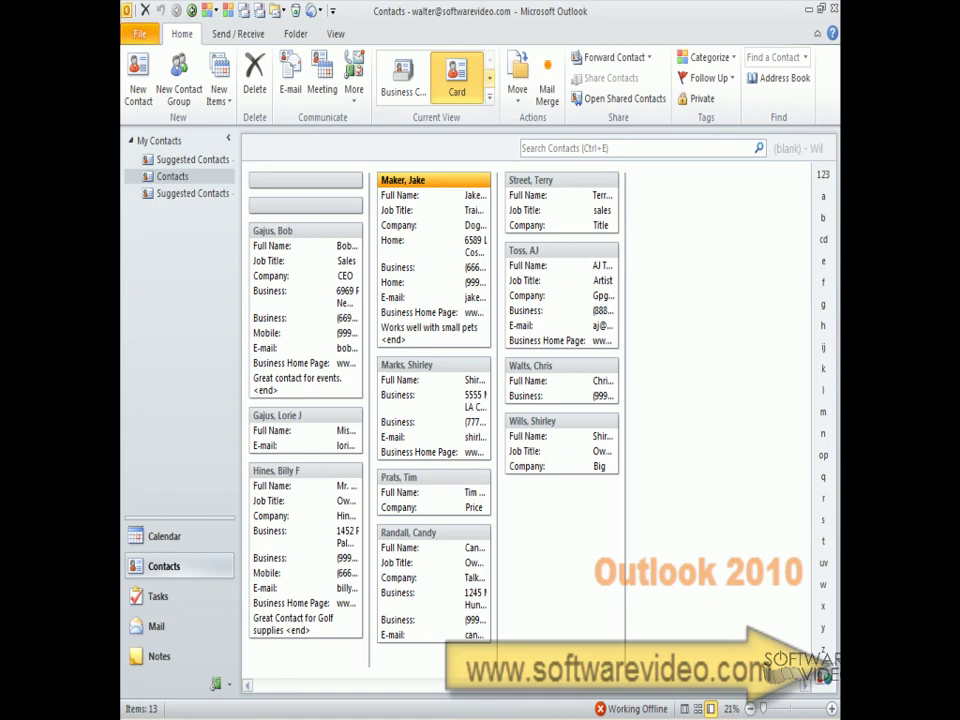
pyautogui.click(489, 77)
pyautogui.click(489, 77)
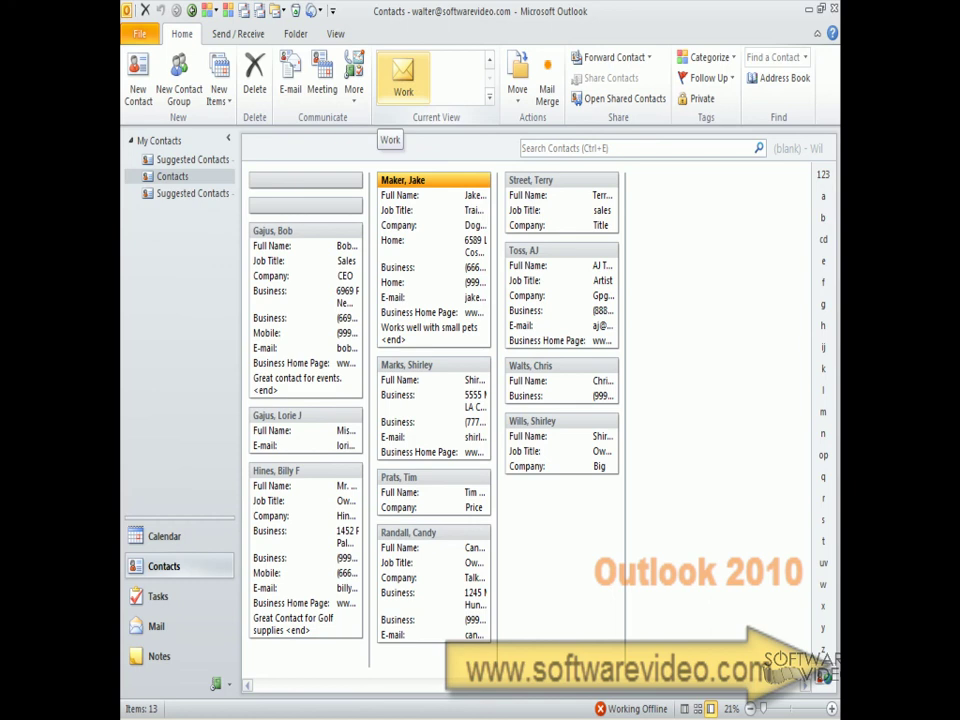
pyautogui.click(403, 78)
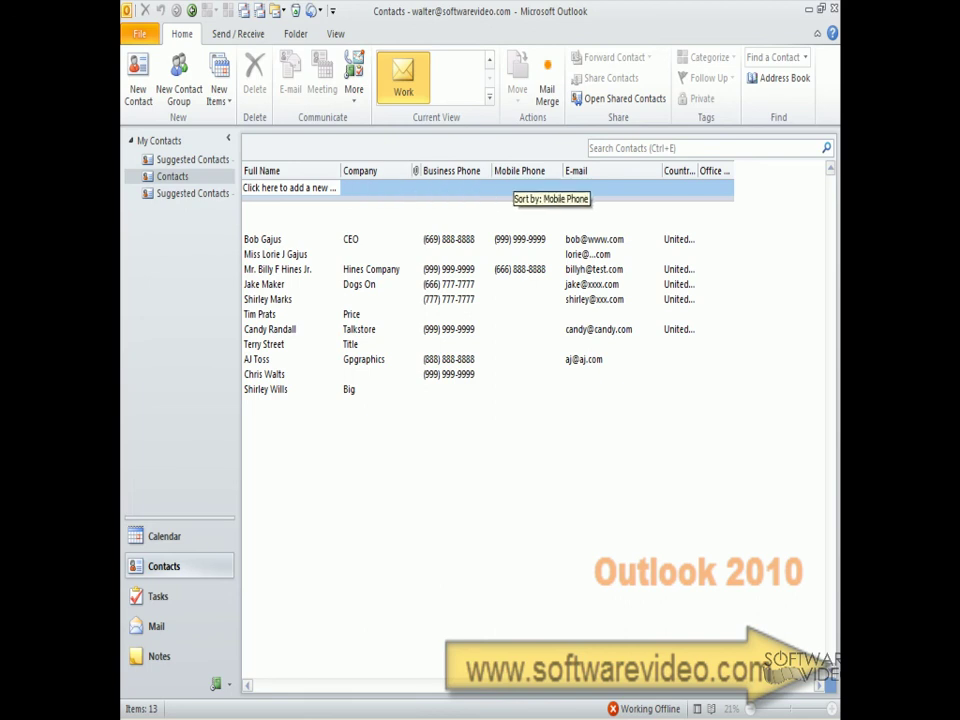
# Narrow the E-mail column and widen Country/Region so its full heading shows.
pyautogui.moveTo(662, 171); pyautogui.dragTo(641, 171)
pyautogui.moveTo(704, 171); pyautogui.dragTo(769, 171)
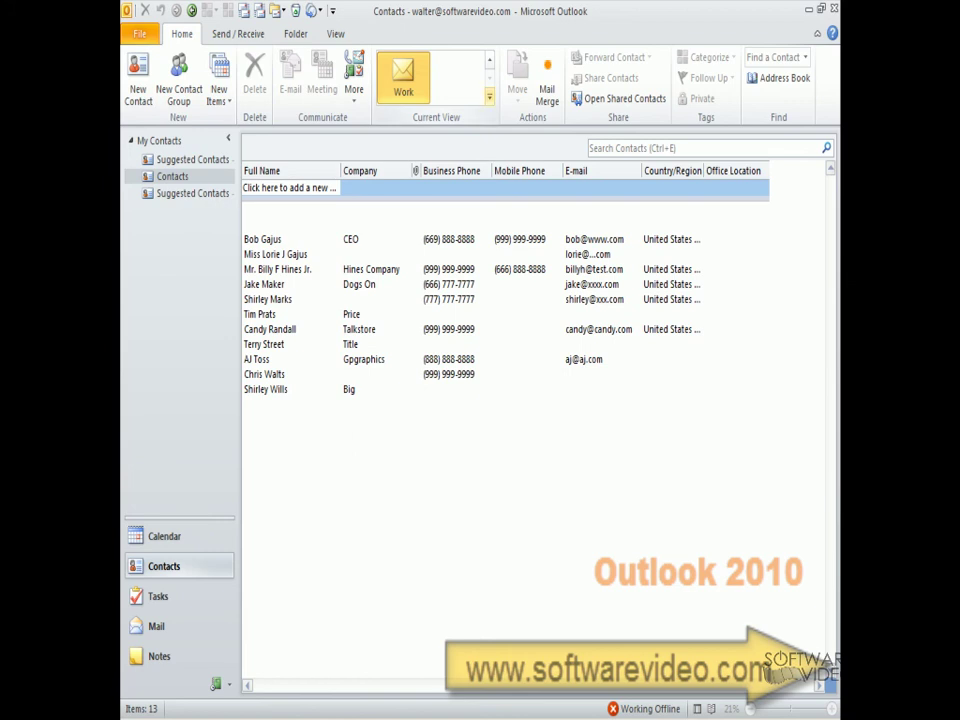
pyautogui.click(489, 96)
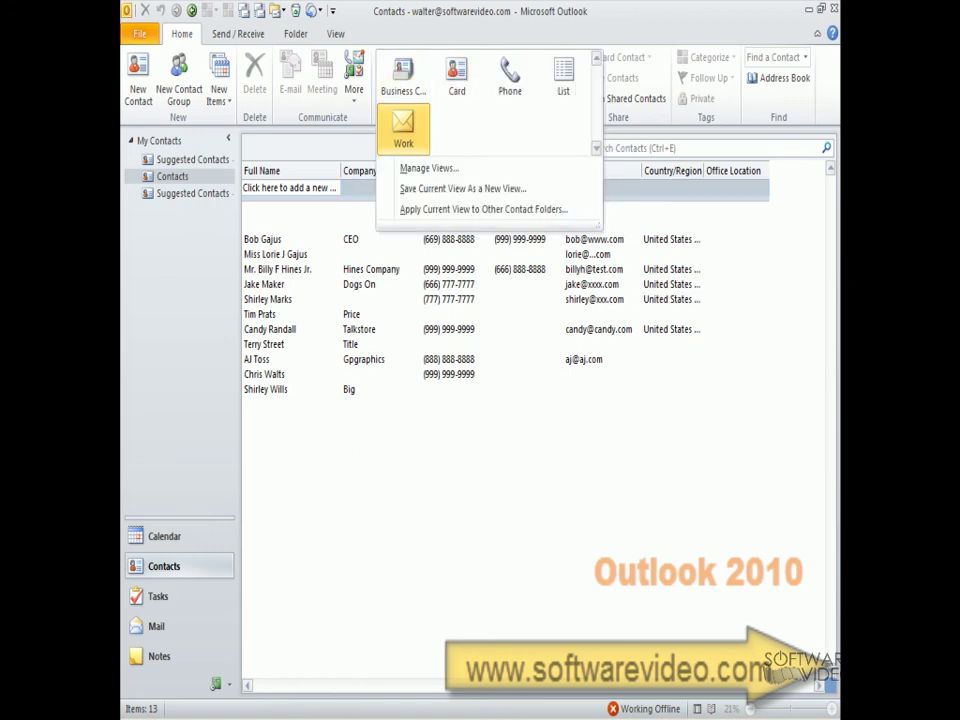
# Rename the Work view to 'Work Hollywood' in Manage All Views.
pyautogui.click(428, 168)
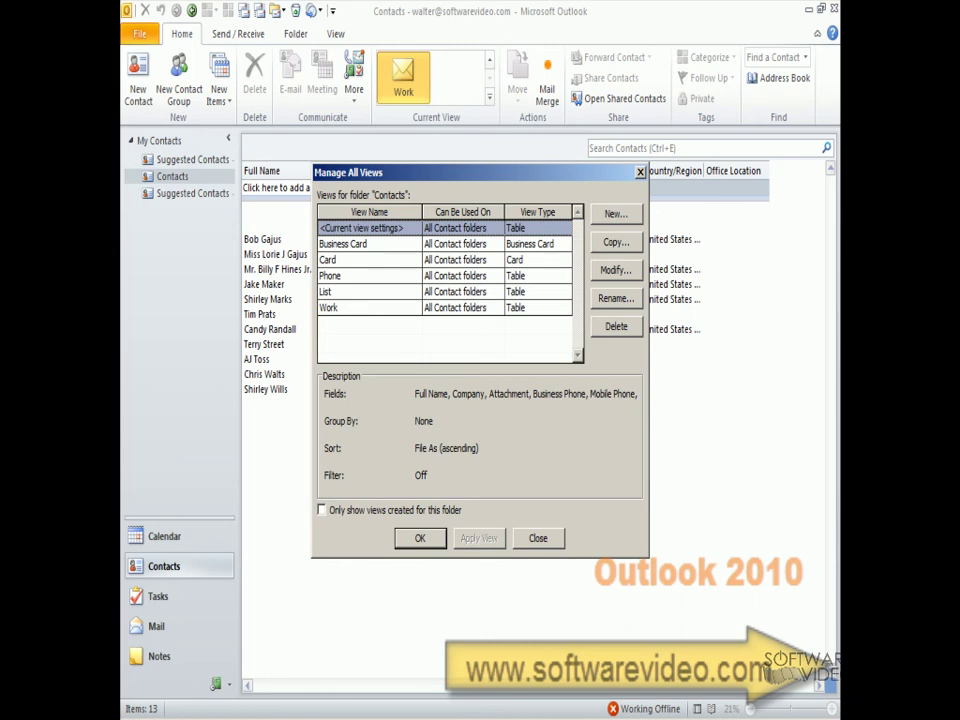
pyautogui.press('End')
pyautogui.hotkey('alt', 'r')
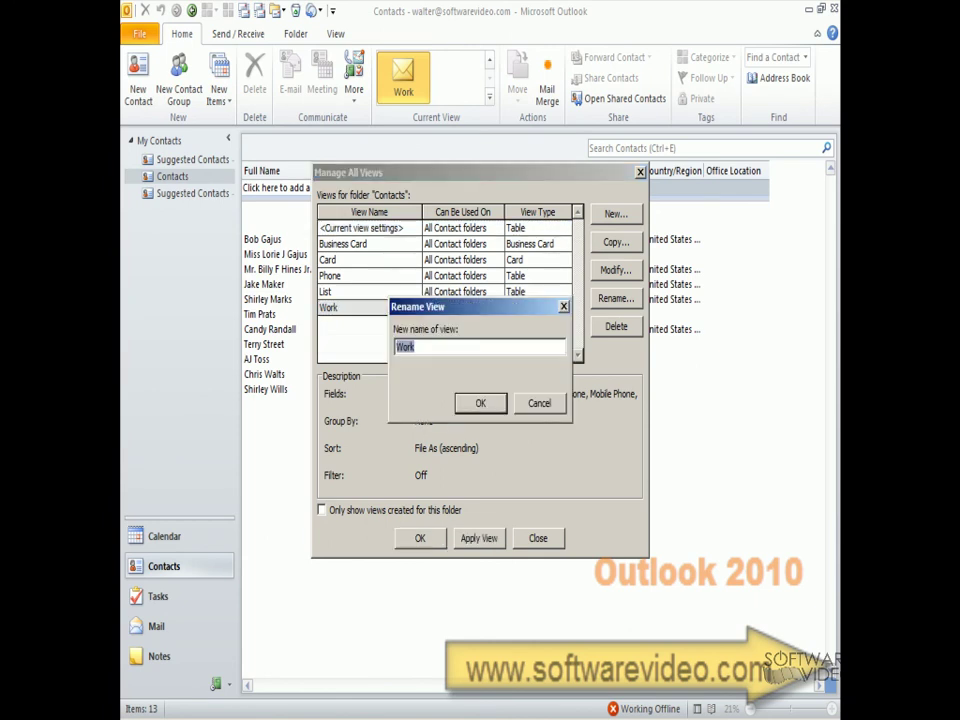
pyautogui.write('Work Hollywood')
pyautogui.press('Return')
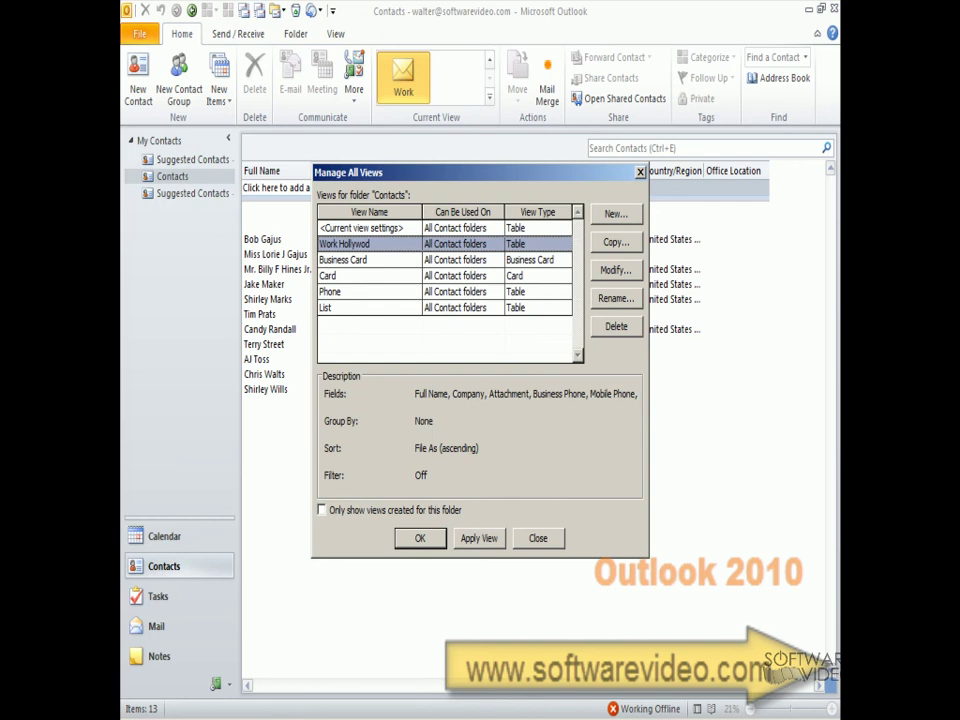
# Check the Work Hollywood view's settings and close the view manager.
pyautogui.click(616, 270)
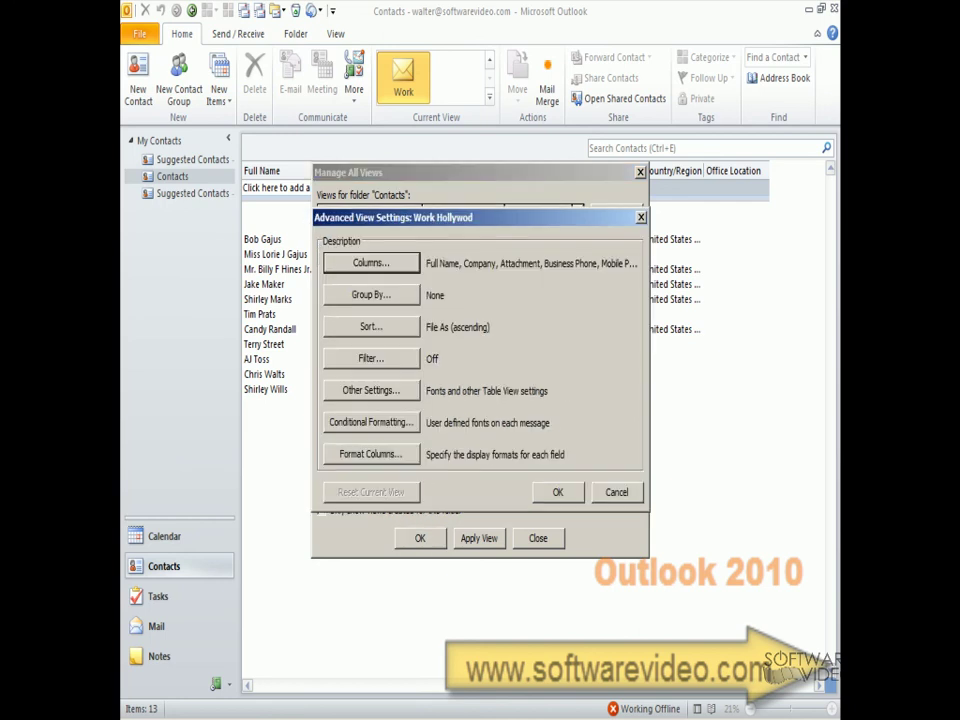
pyautogui.press('Return')
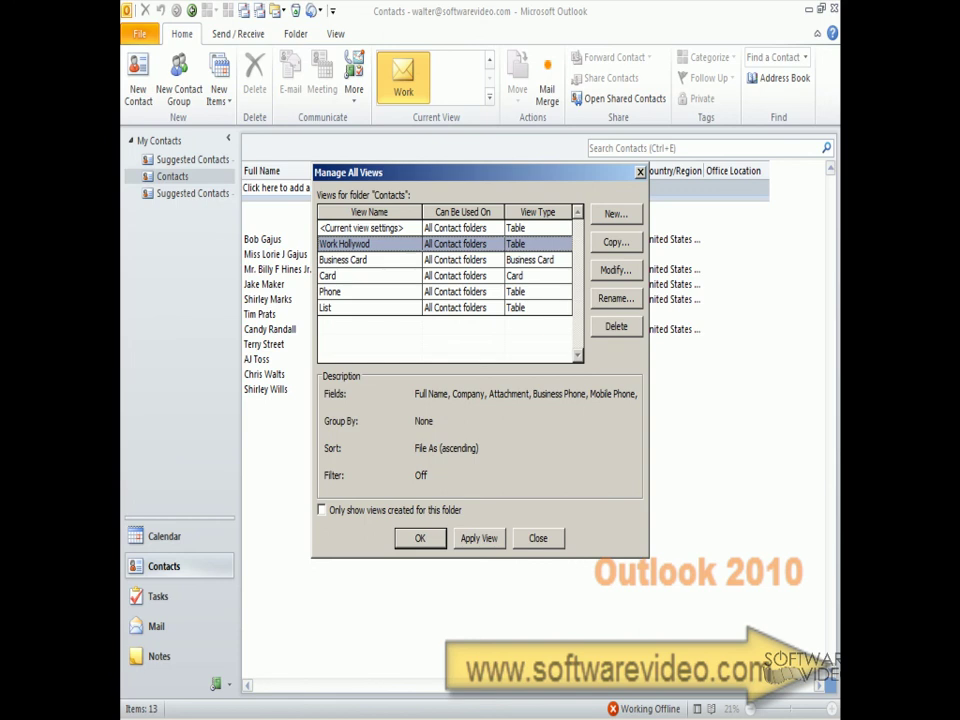
pyautogui.press('Return')
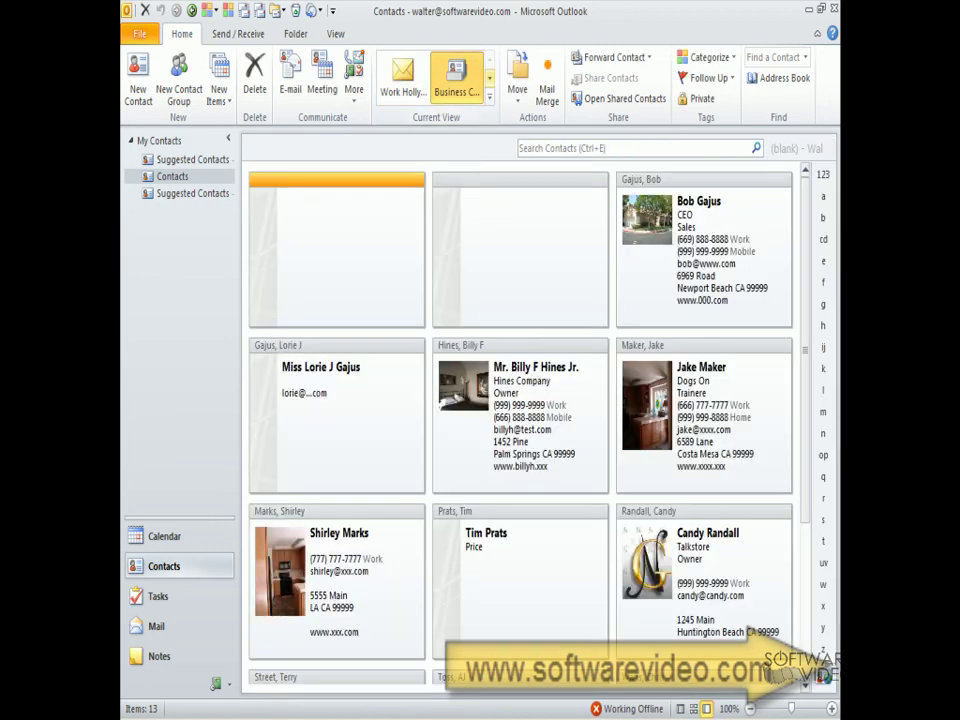
# Show contacts in the Phone list view, scroll it sideways, then reopen Manage All Views.
pyautogui.click(489, 75)
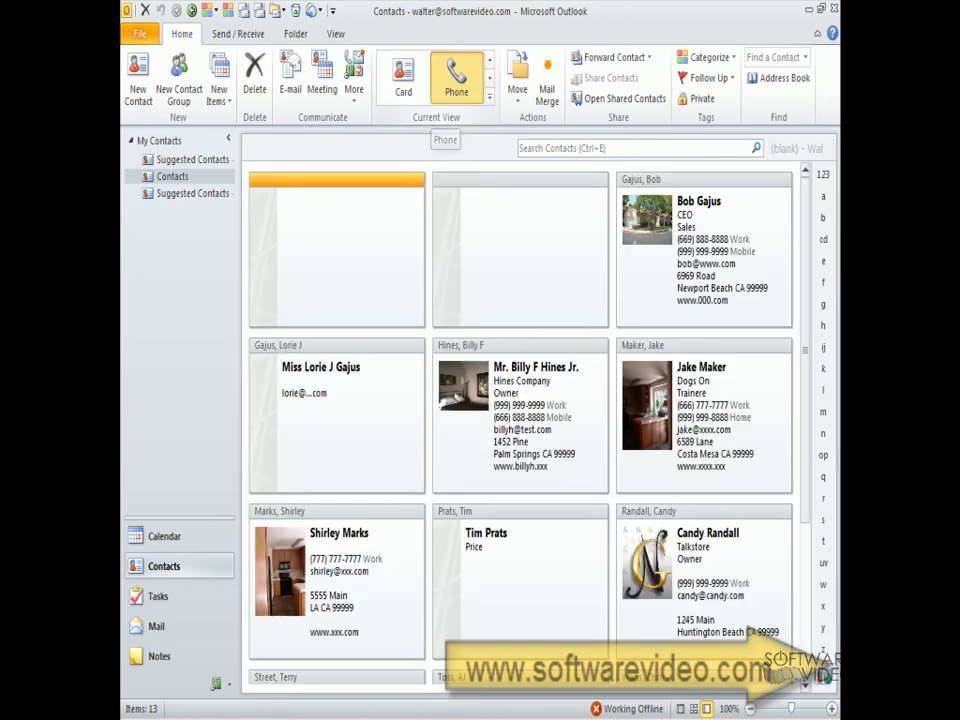
pyautogui.click(456, 75)
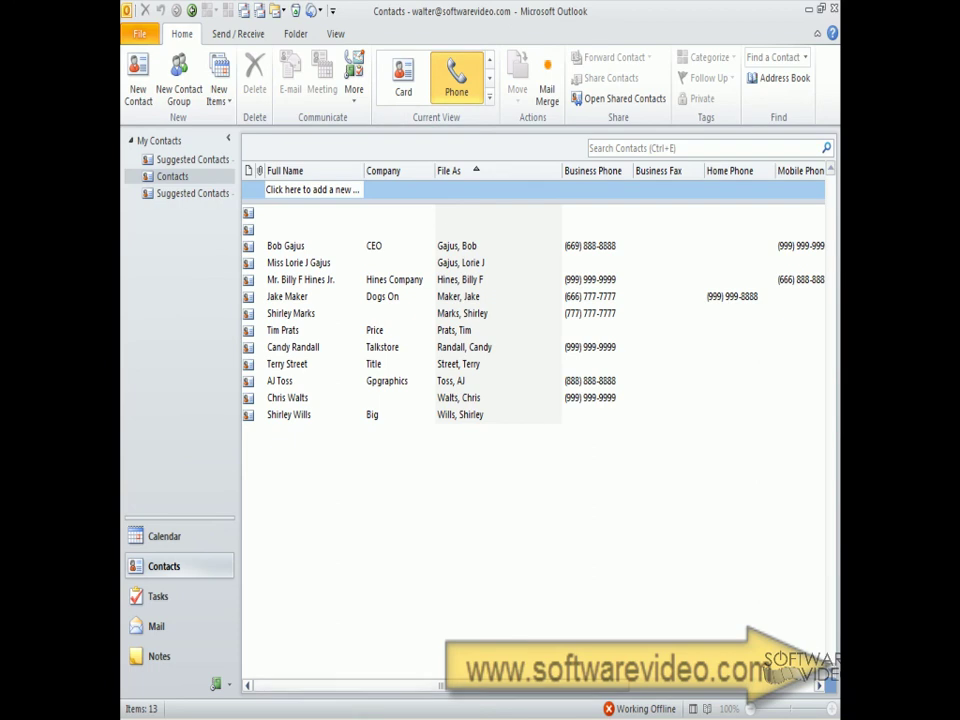
pyautogui.hscroll(5, 540, 400)
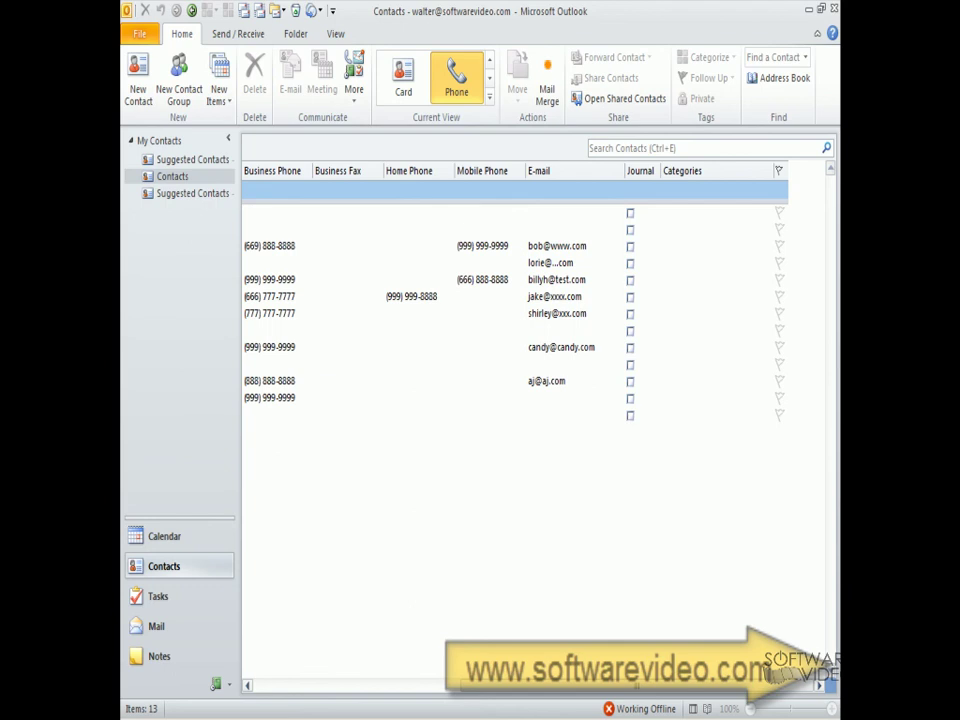
pyautogui.hscroll(-5, 540, 350)
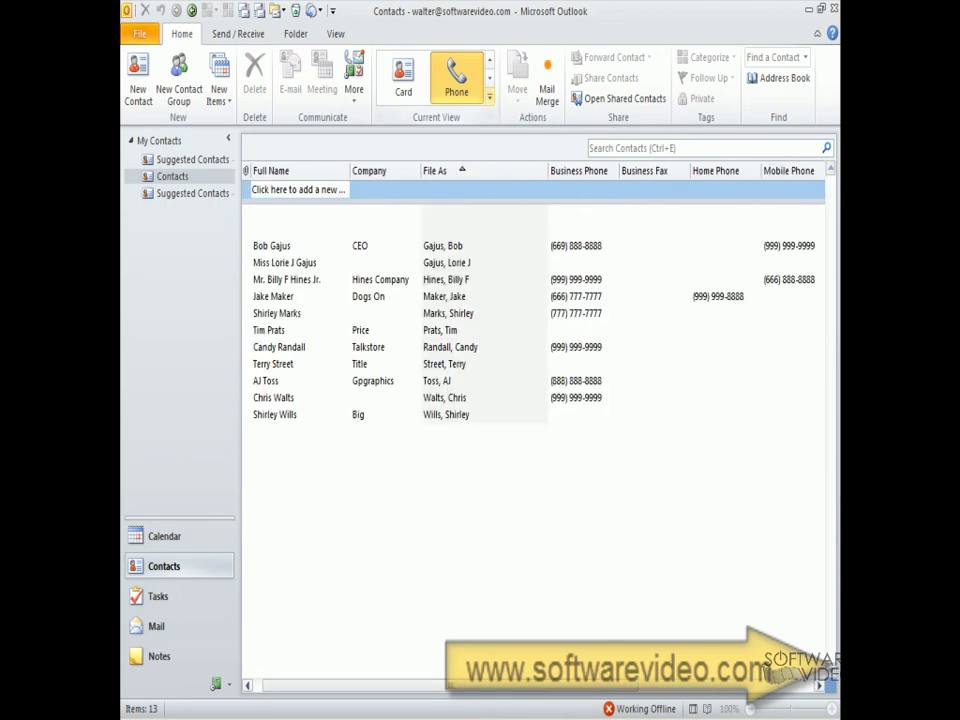
pyautogui.click(489, 97)
pyautogui.click(428, 168)
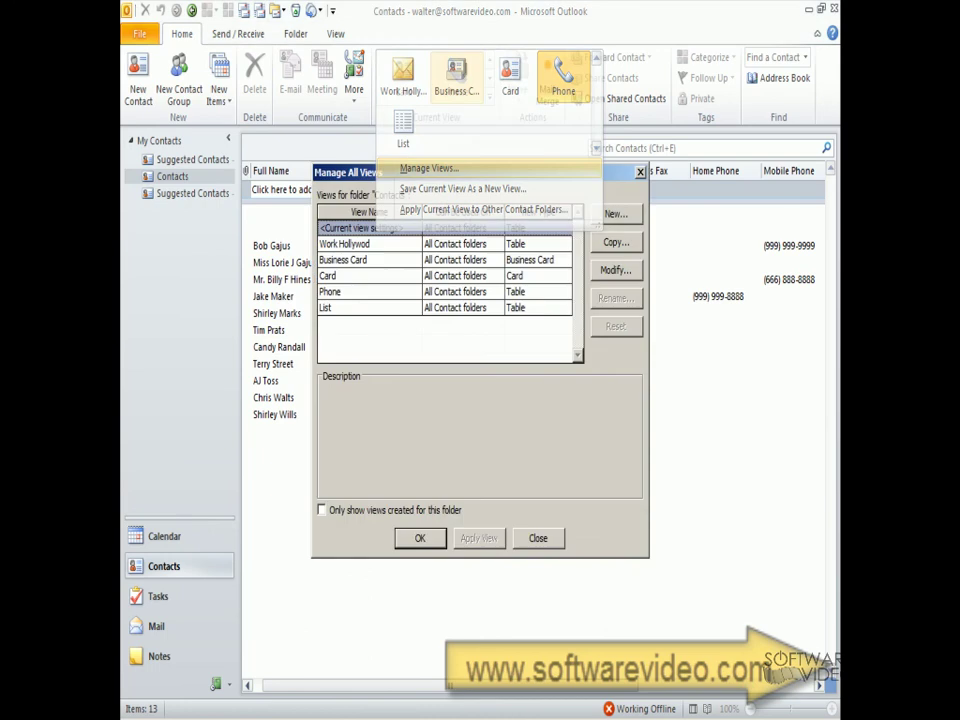